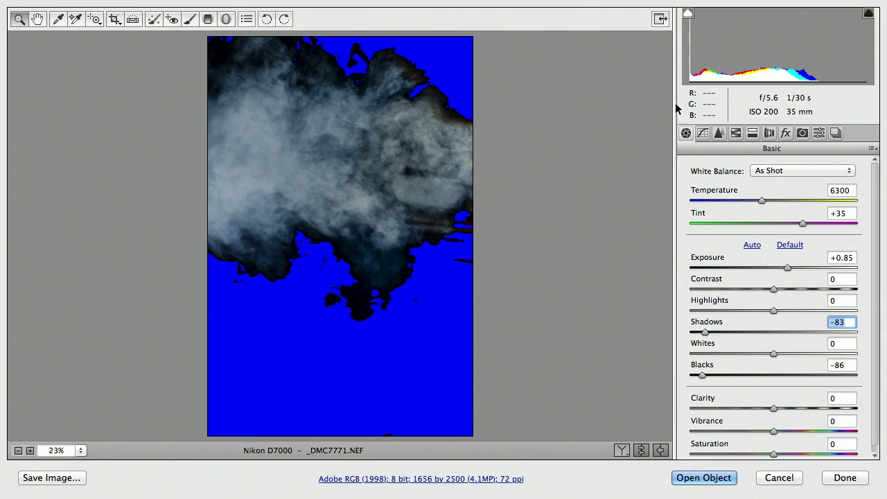
- Desaturate the smoke photo to -70, set Exposure +0.95 and Highlights +45, and open it as a smart object
key(u)
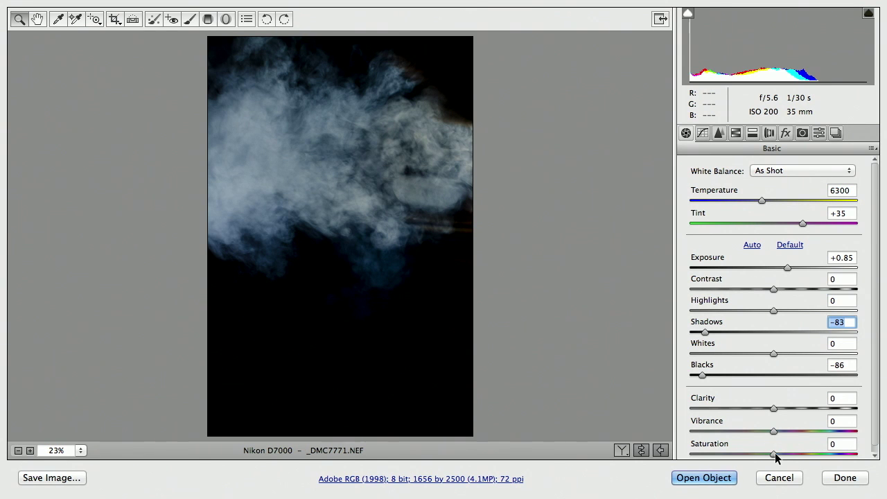
drag(774, 454, 715, 455)
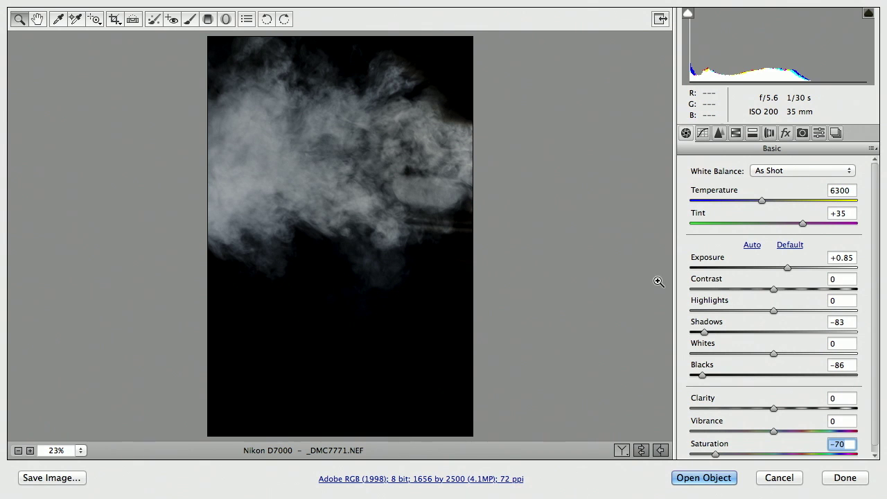
drag(791, 265, 794, 265)
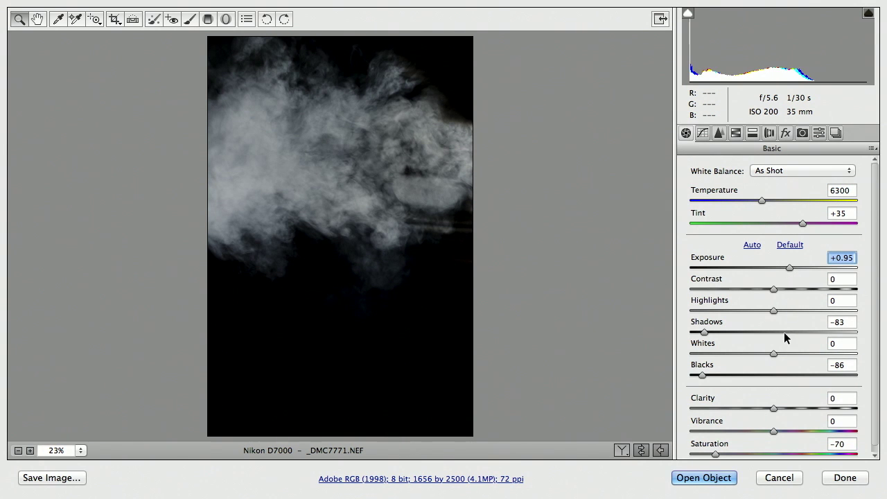
drag(774, 311, 813, 309)
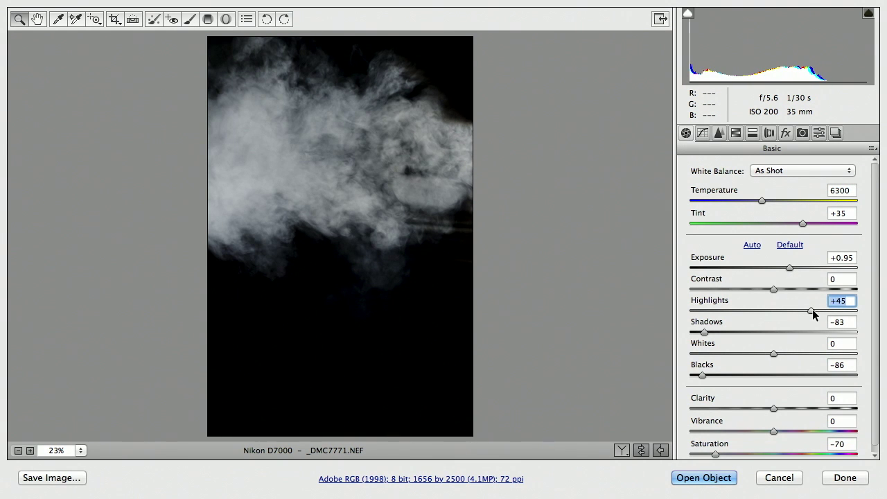
click(719, 477)
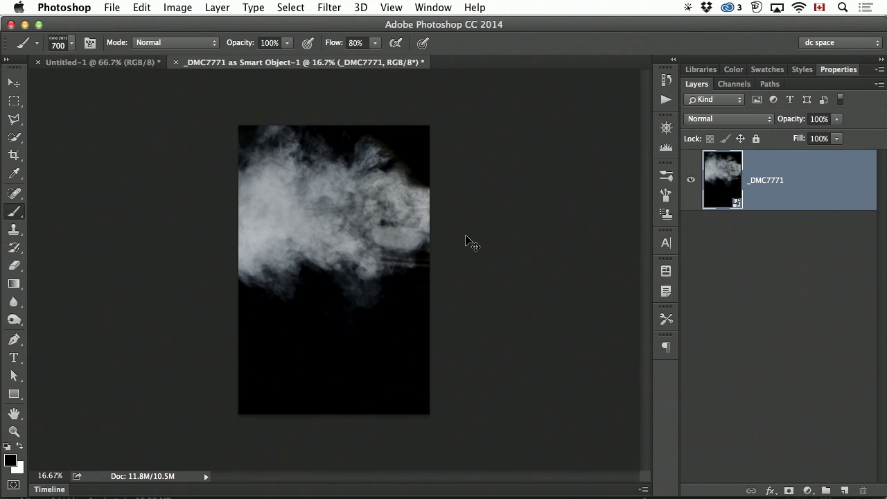
key(super+o)
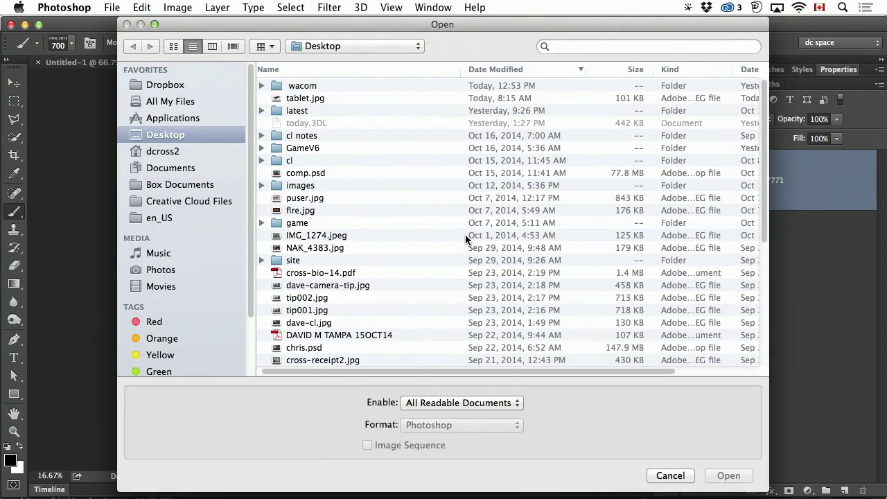
key(Escape)
key(super+0)
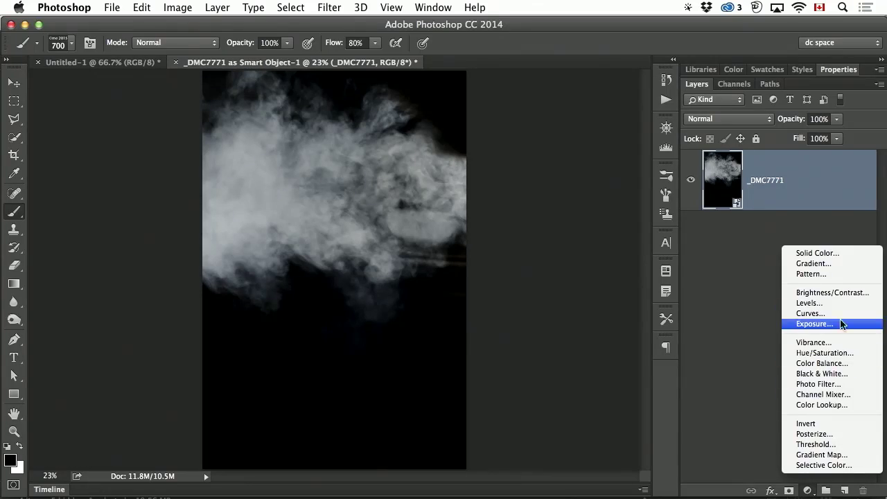
- Add an Invert adjustment layer above _DMC7771 and collapse its Properties panel
click(825, 424)
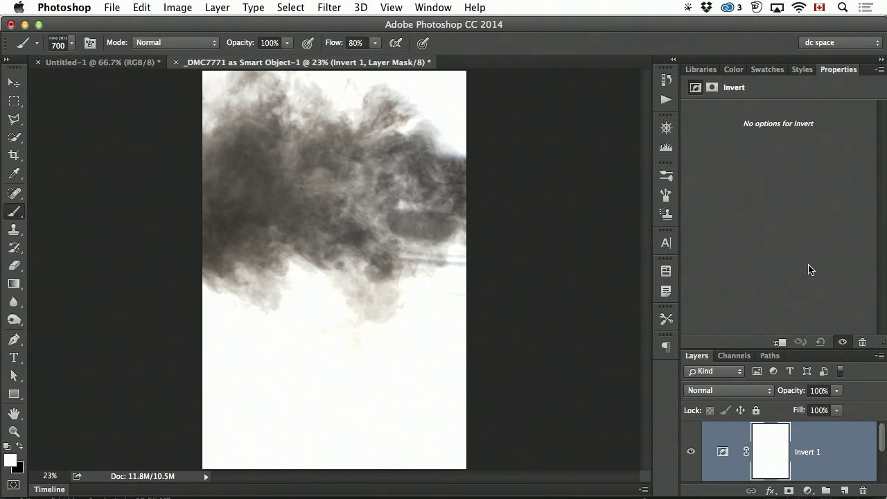
click(836, 71)
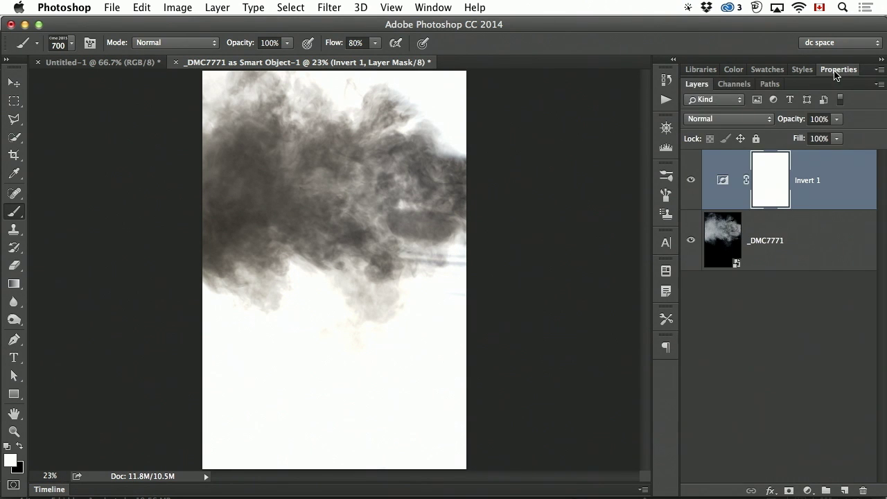
click(726, 242)
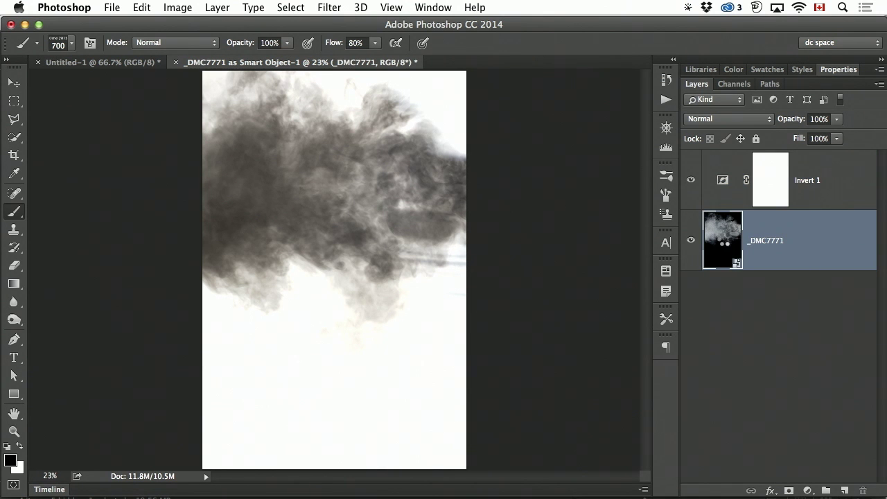
- Reopen the smoke's Camera Raw settings, set Exposure +2.15 and Whites +58, and apply
double_click(725, 243)
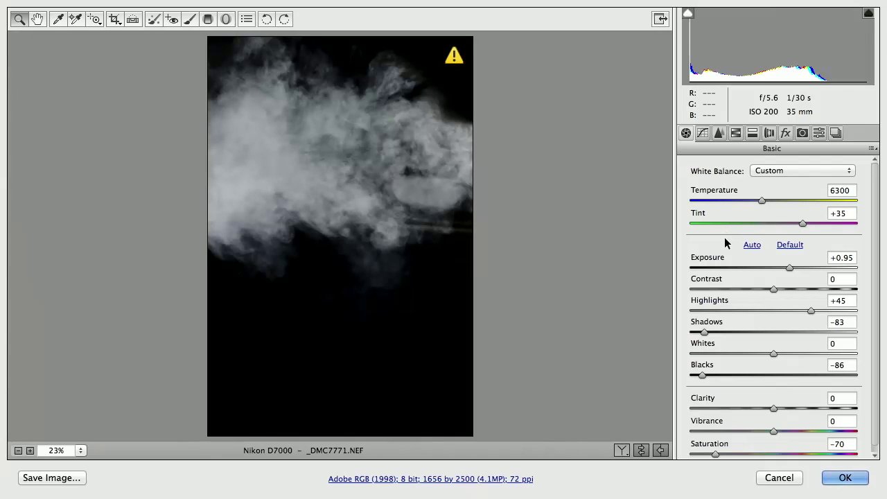
click(790, 268)
drag(789, 268, 810, 270)
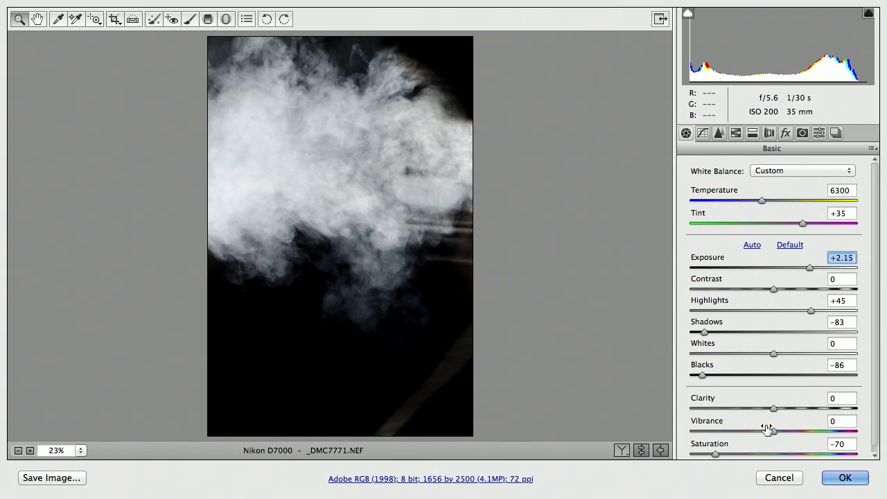
drag(774, 354, 823, 360)
click(843, 477)
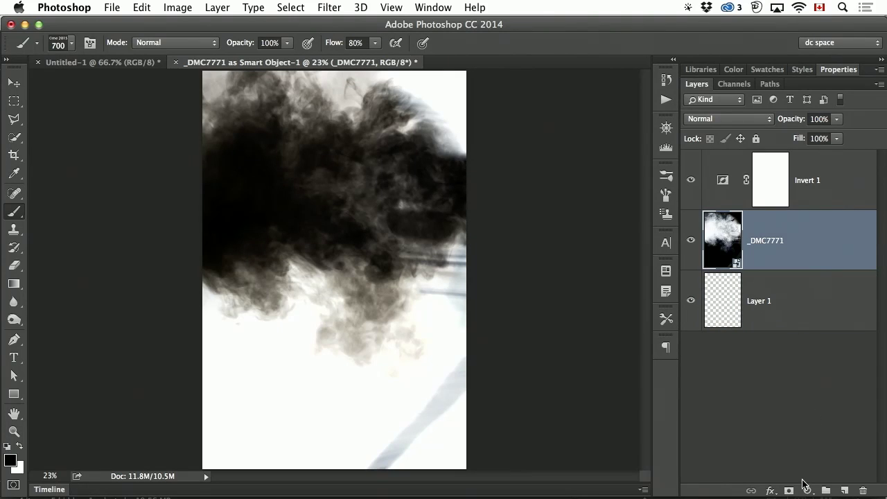
- Add a layer mask to the _DMC7771 smoke layer
click(789, 490)
- Make black the foreground colour and pick a smaller soft round brush
key(x)
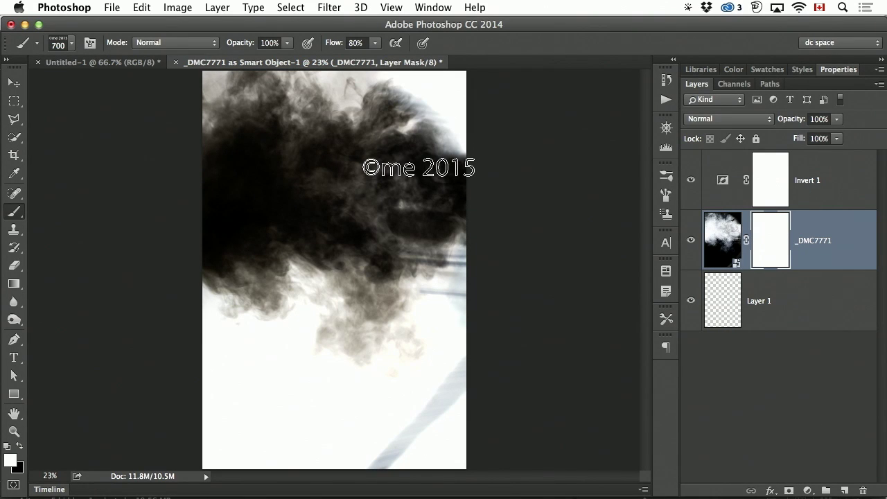
right_click(416, 173)
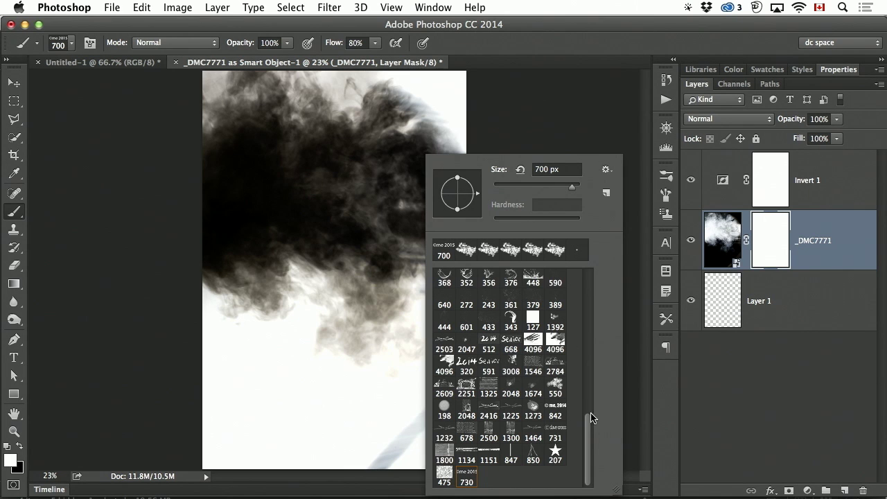
drag(592, 418, 594, 261)
click(490, 283)
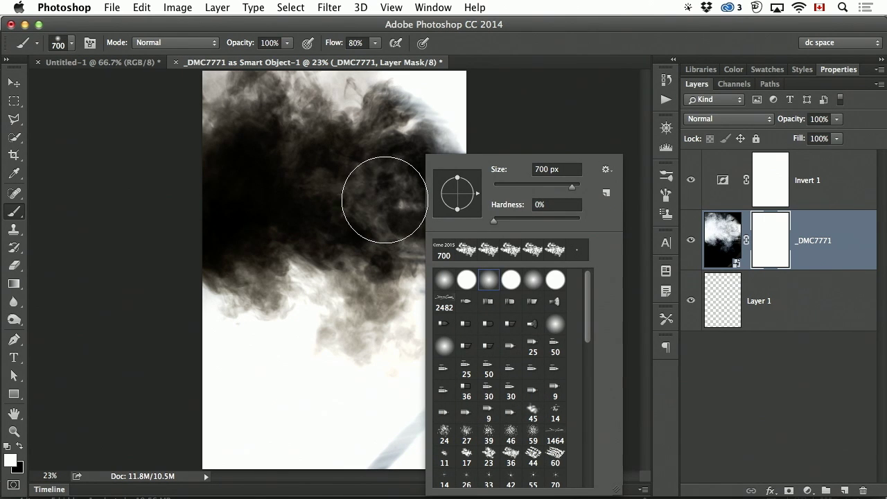
drag(561, 187, 563, 193)
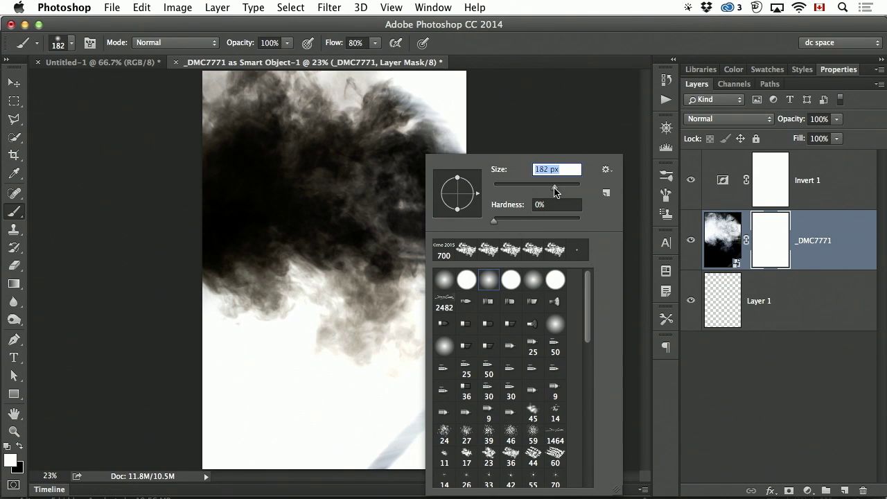
key(Return)
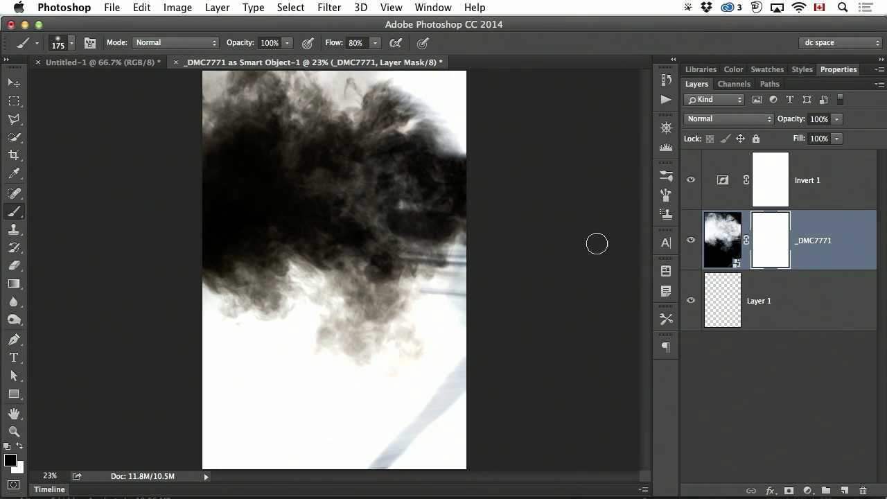
- Paint the mask black along the smoke's right and left edges, enlarging the brush to 500
mouse_move(462, 259)
mouse_down()
mouse_move(472, 196)
mouse_move(459, 146)
mouse_move(472, 205)
mouse_move(449, 267)
mouse_move(468, 180)
mouse_up()
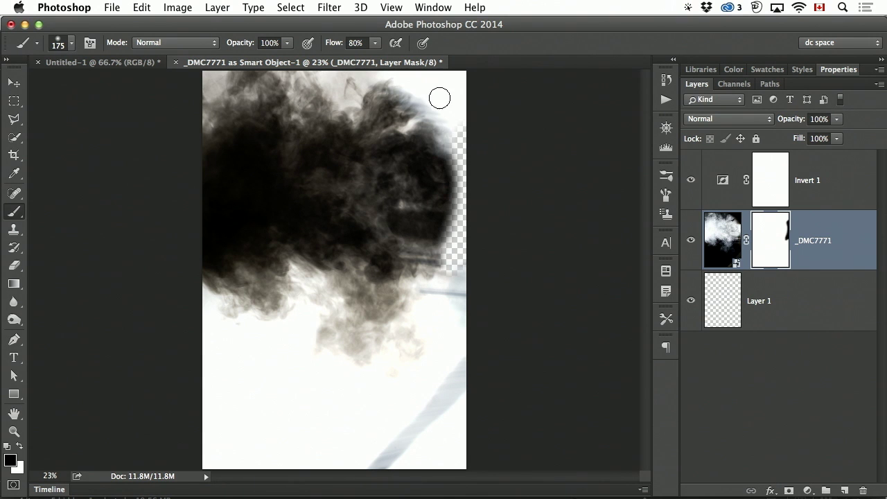
mouse_move(211, 73)
mouse_down()
mouse_move(194, 218)
mouse_move(208, 257)
mouse_move(244, 303)
mouse_move(196, 263)
mouse_move(198, 247)
mouse_move(229, 312)
mouse_up()
mouse_move(212, 265)
mouse_down()
mouse_move(201, 234)
mouse_move(207, 180)
mouse_up()
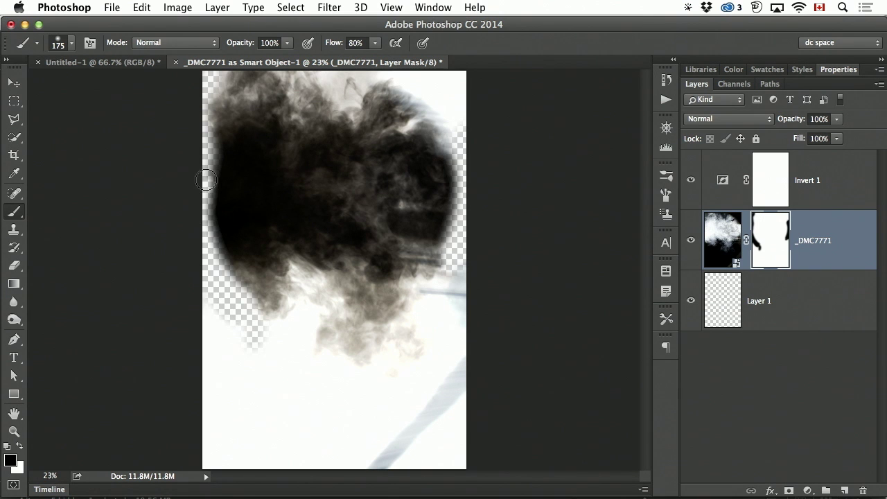
drag(215, 139, 208, 197)
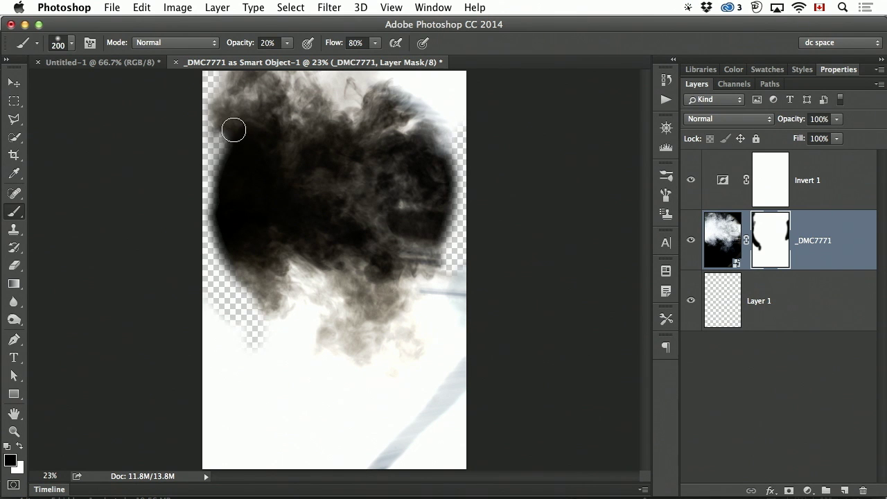
key(bracketright)
key(bracketright)
key(bracketright)
key(bracketright)
mouse_move(233, 123)
mouse_down()
mouse_move(210, 178)
mouse_move(221, 271)
mouse_up()
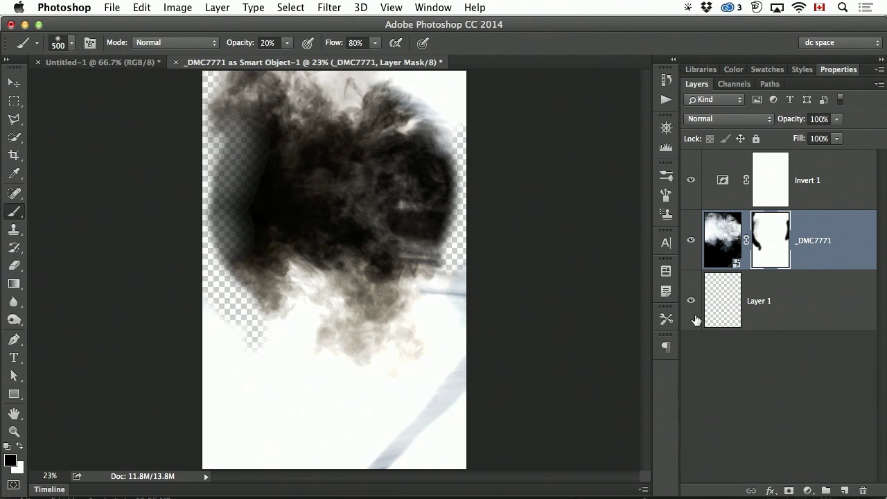
click(751, 311)
- Fill Layer 1 with white, clip Invert 1 to the smoke layer, and lasso the smoke cloud
key(super+BackSpace)
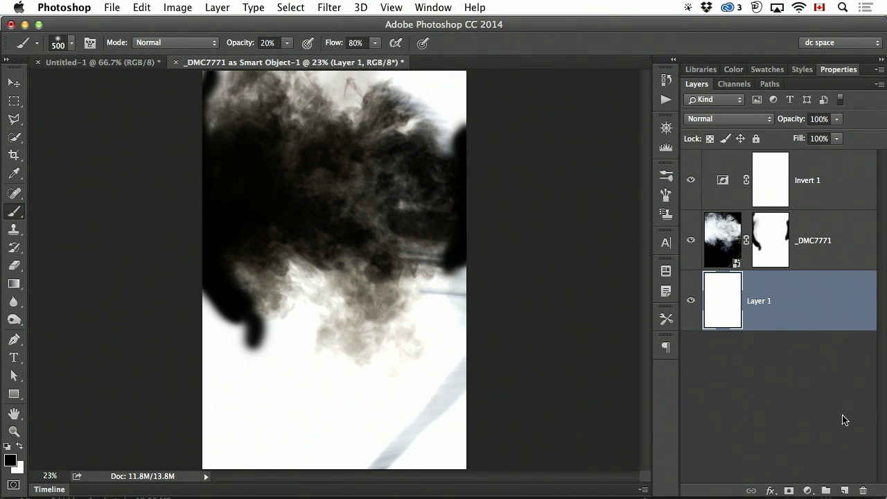
alt+click(821, 205)
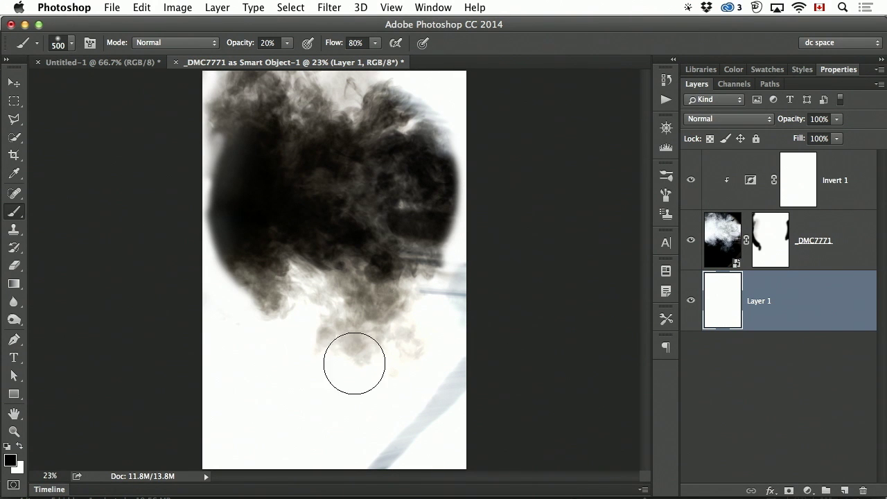
key(l)
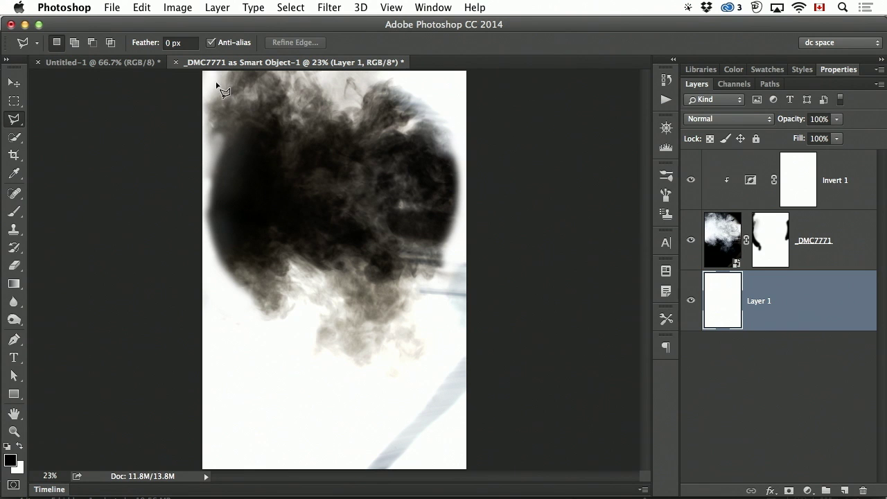
key(shift+l)
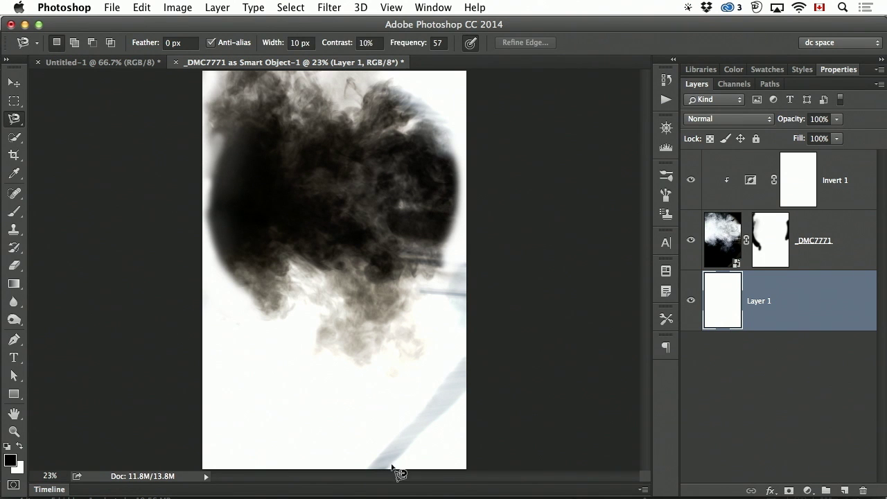
key(shift+l)
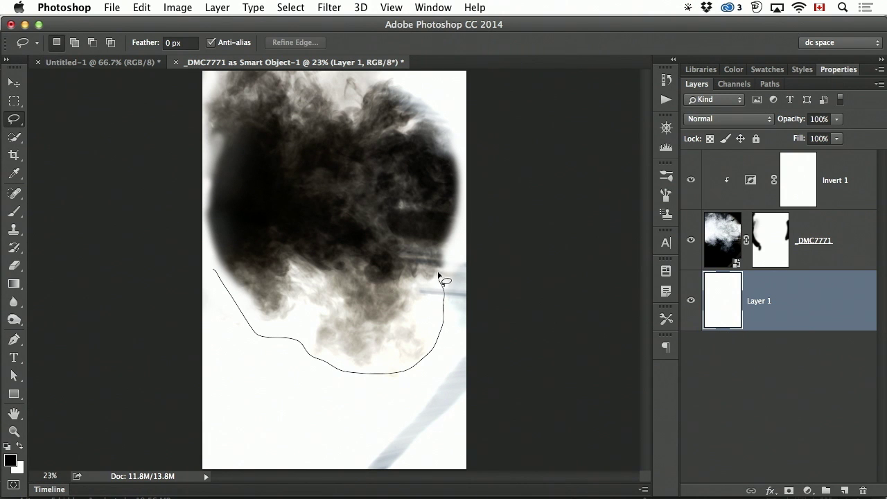
mouse_move(420, 54)
mouse_down()
mouse_move(348, 53)
mouse_move(318, 72)
mouse_up()
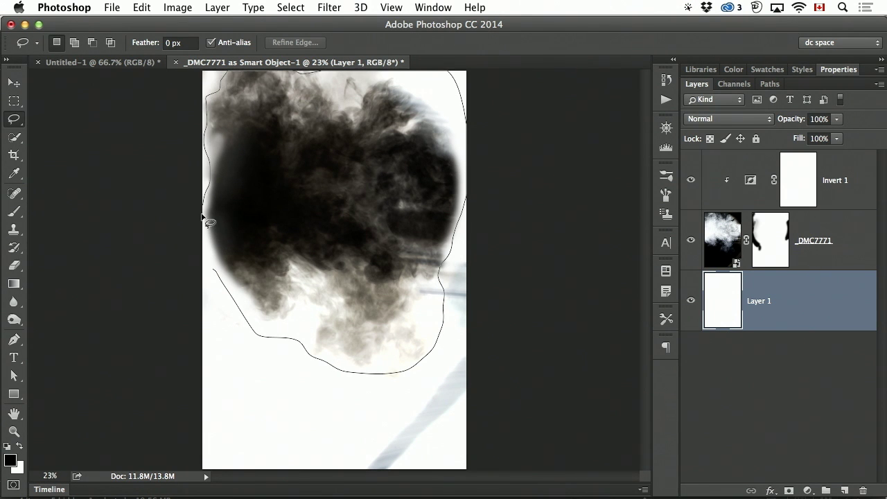
drag(219, 266, 220, 269)
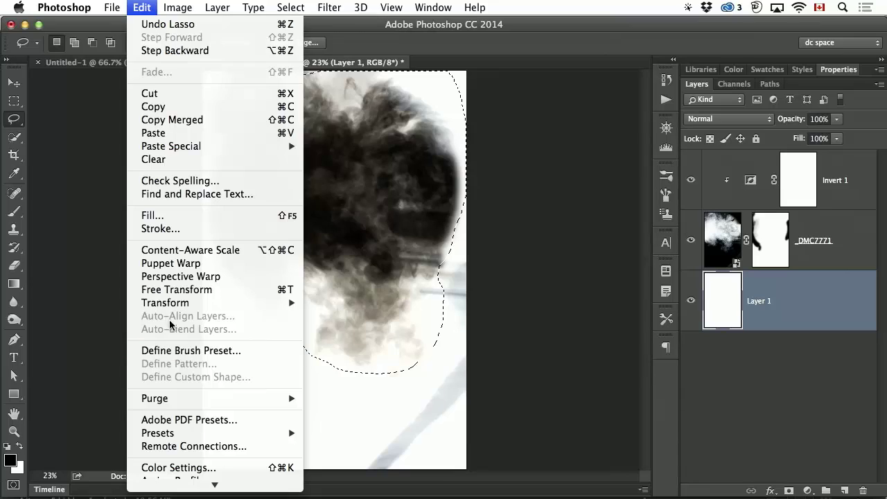
- Save the selected smoke as a brush preset named 'smoke', then switch to Untitled-1
click(184, 351)
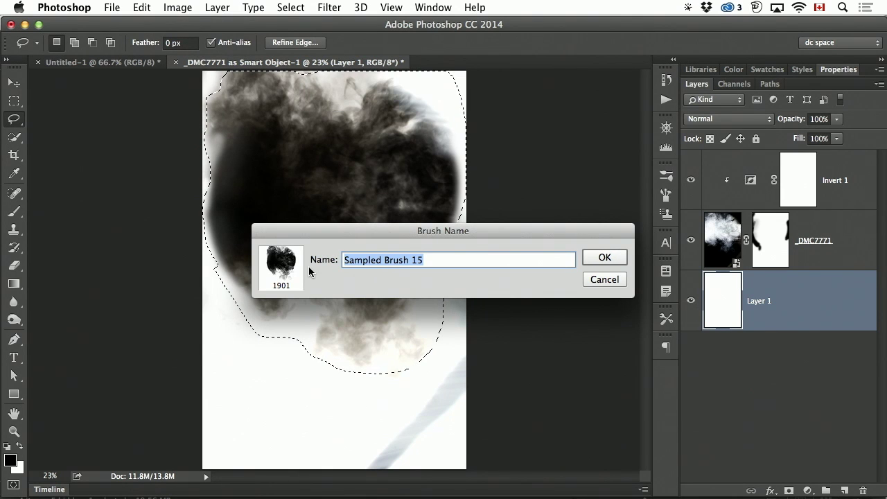
text(smoke)
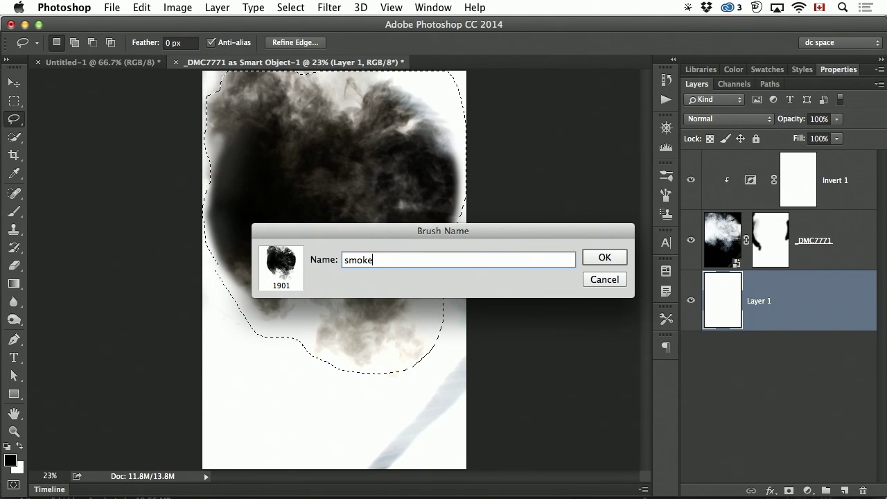
click(616, 258)
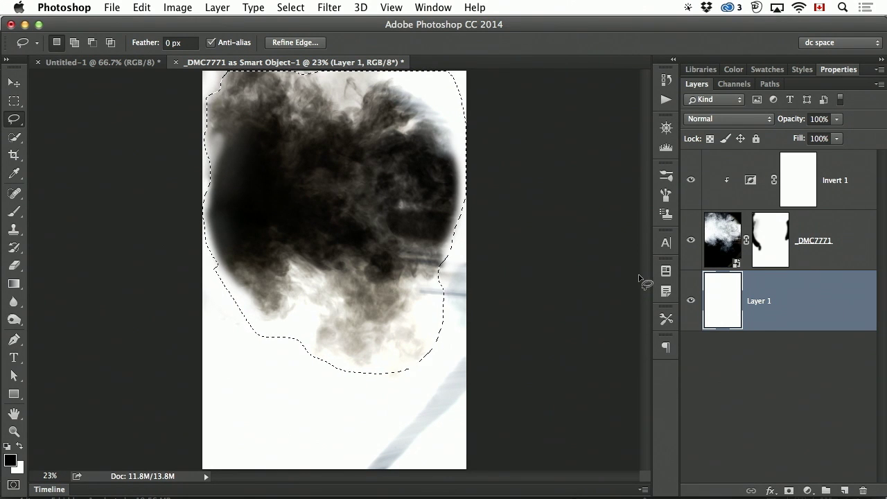
click(128, 63)
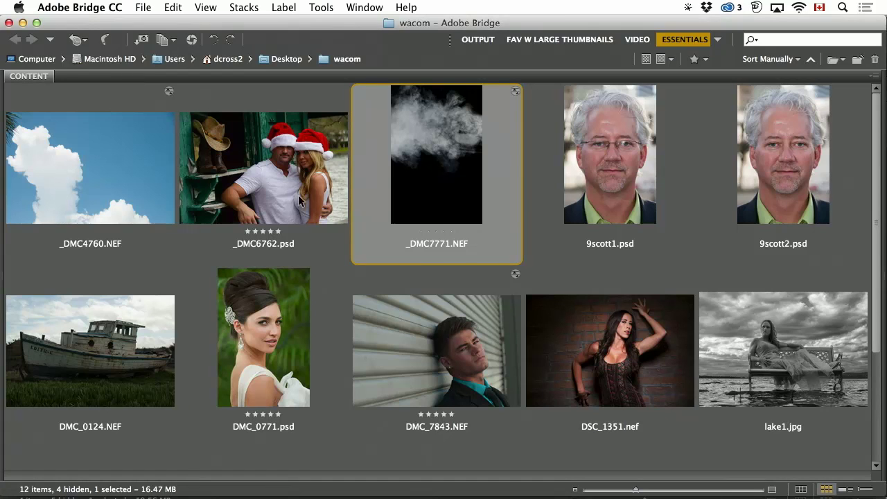
- Open DMC_0124.NEF in Camera Raw, set Exposure +0.20, and open it as a smart object
double_click(158, 344)
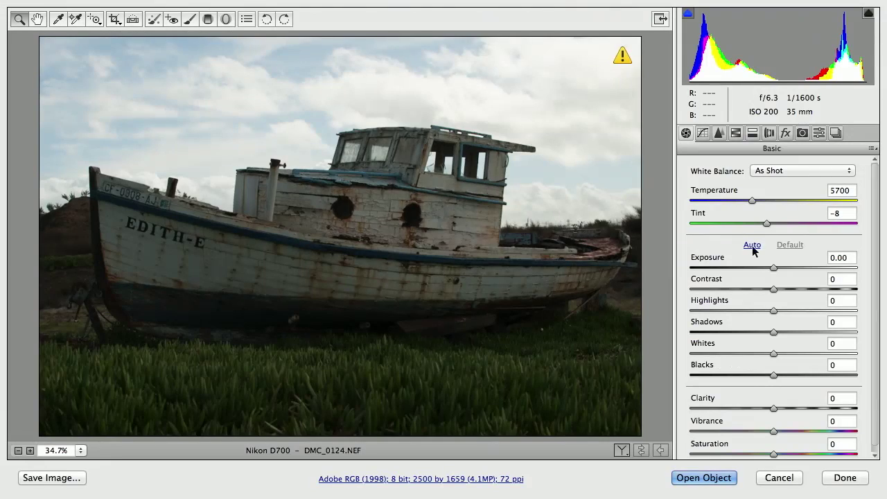
mouse_move(780, 270)
mouse_down()
mouse_move(792, 269)
mouse_move(778, 271)
mouse_up()
click(704, 477)
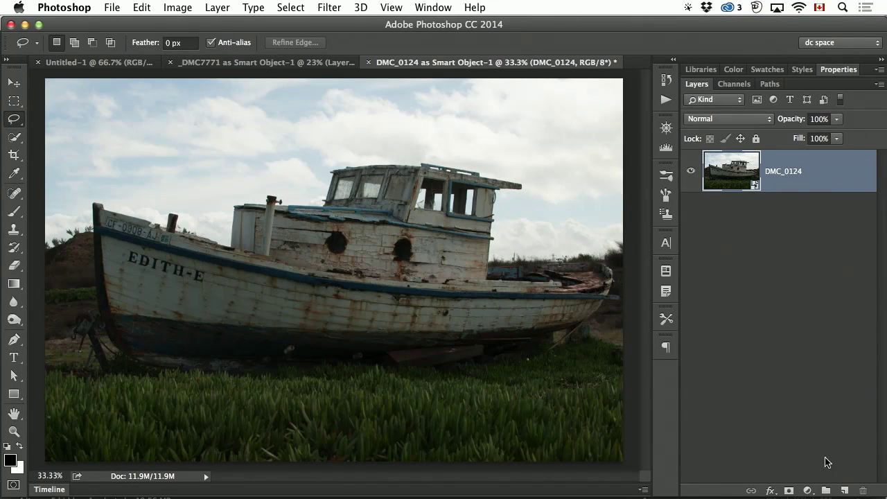
- On a new layer above the photo, paint white smoke dabs with an 1800 px brush at 100% opacity
click(845, 491)
key(b)
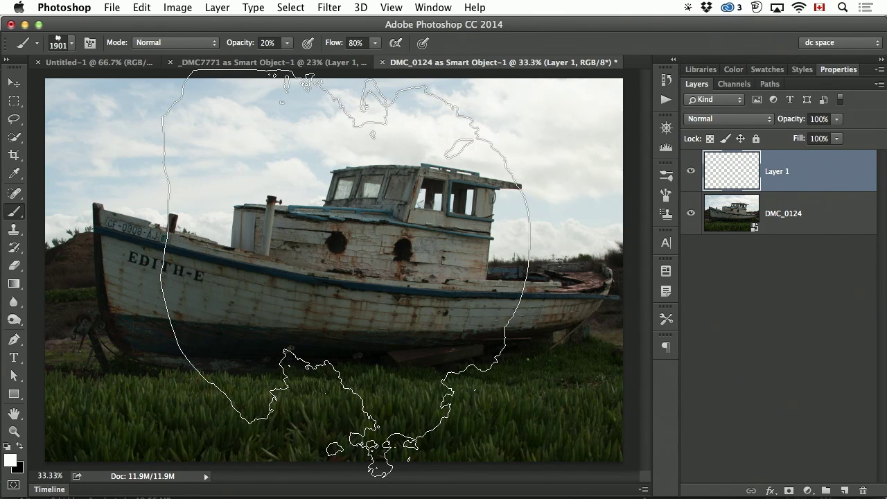
key(bracketleft)
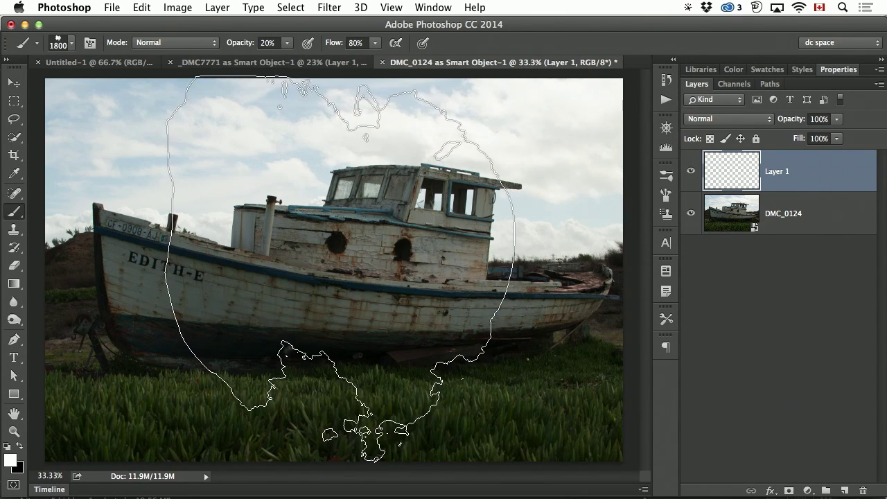
click(295, 298)
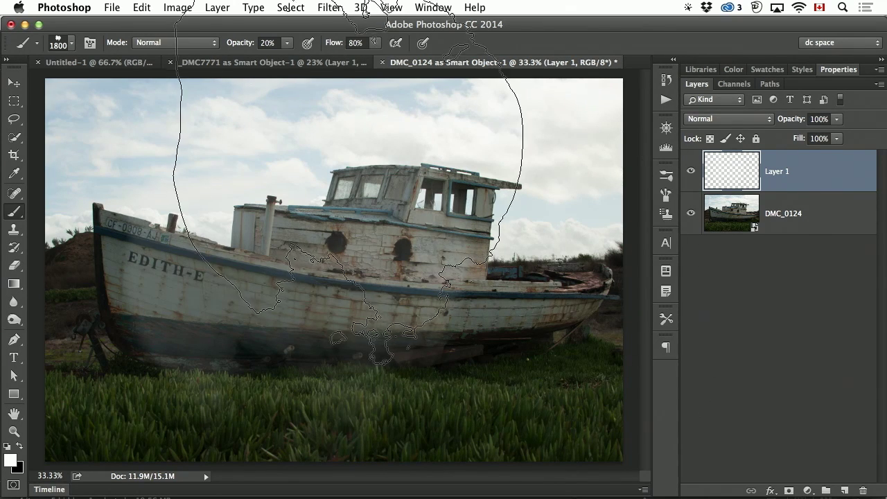
key(0)
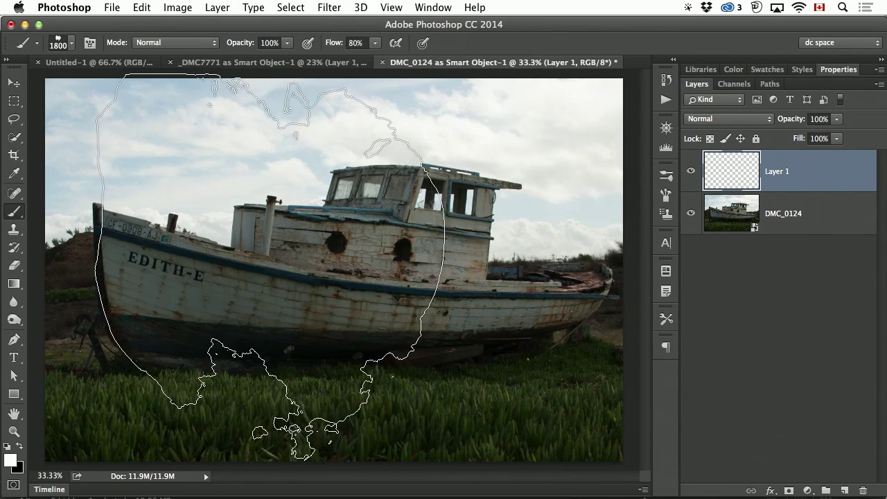
click(266, 272)
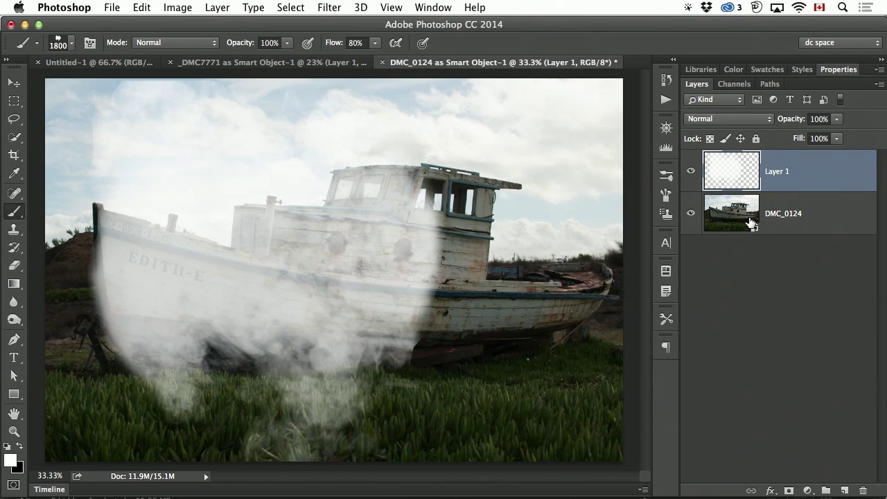
click(782, 229)
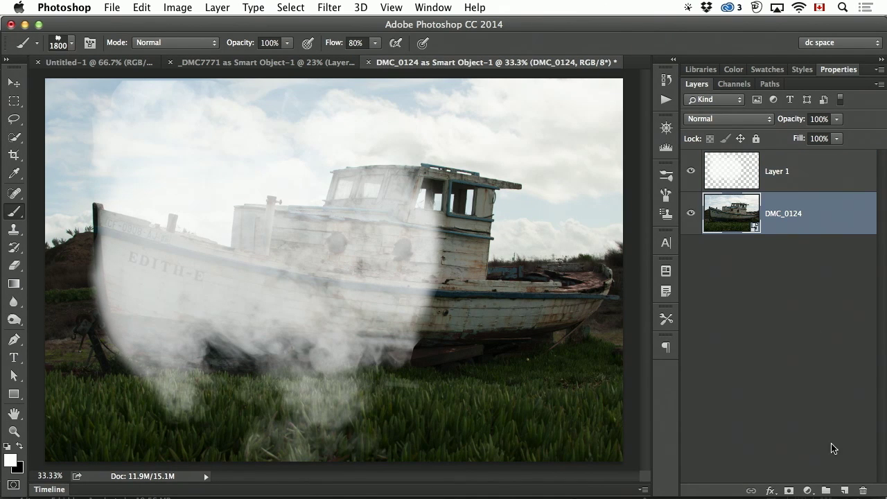
- Add a black-filled Layer 2 over the photo, repaint Layer 1's smoke in red, and add Layer 3
click(846, 491)
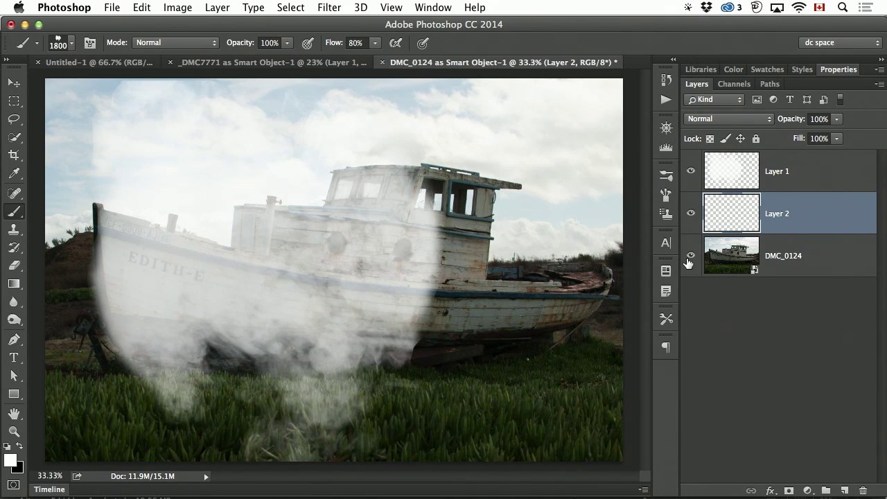
key(super+BackSpace)
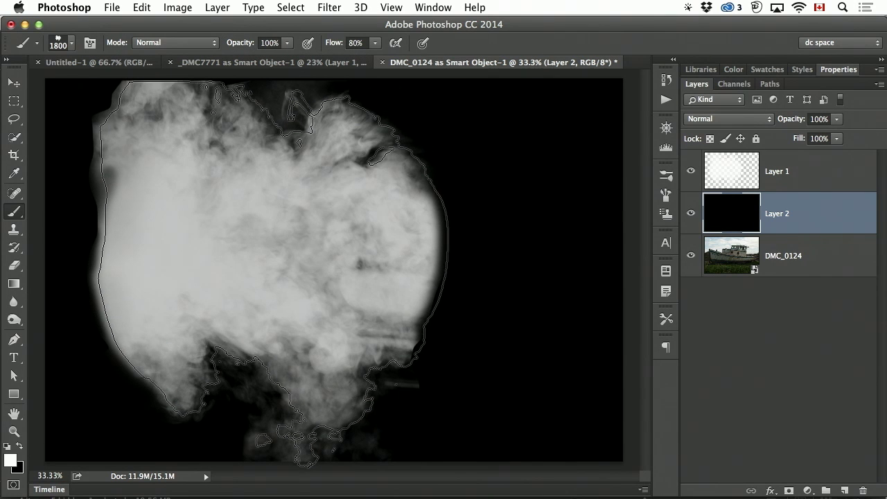
click(717, 179)
key(Delete)
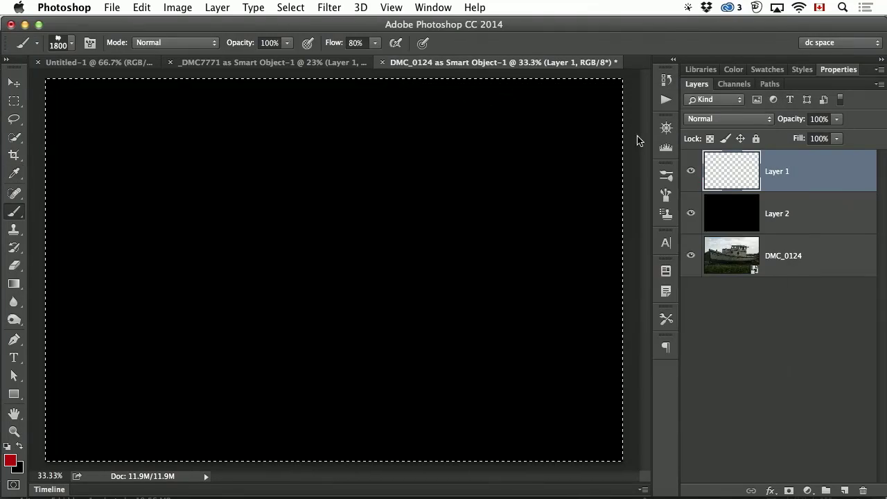
click(326, 268)
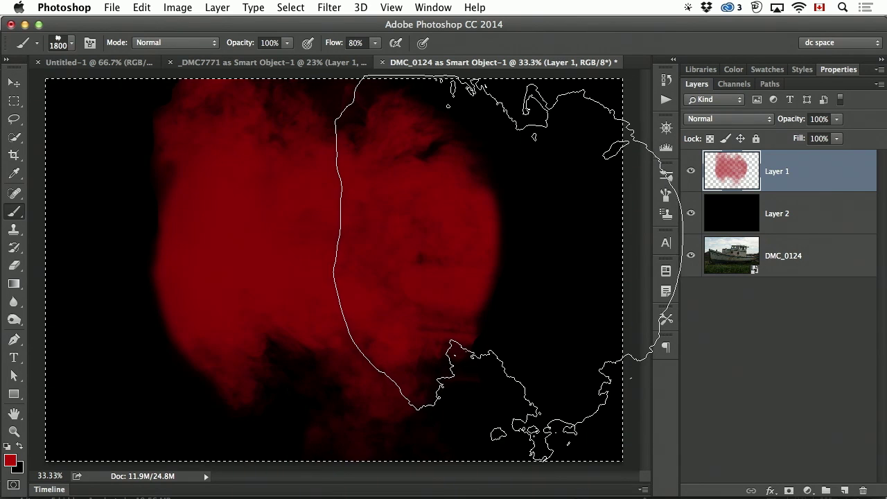
key(alt+shift+super+n)
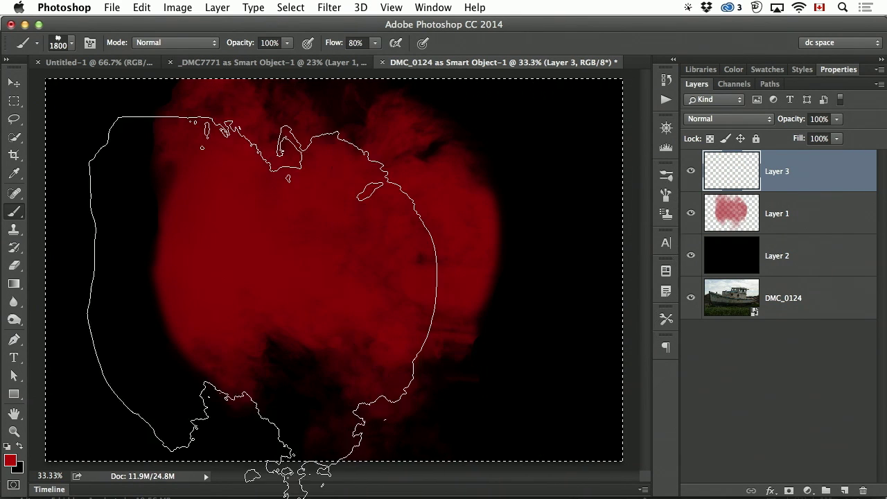
- Set the foreground colour to a bright yellow
click(12, 461)
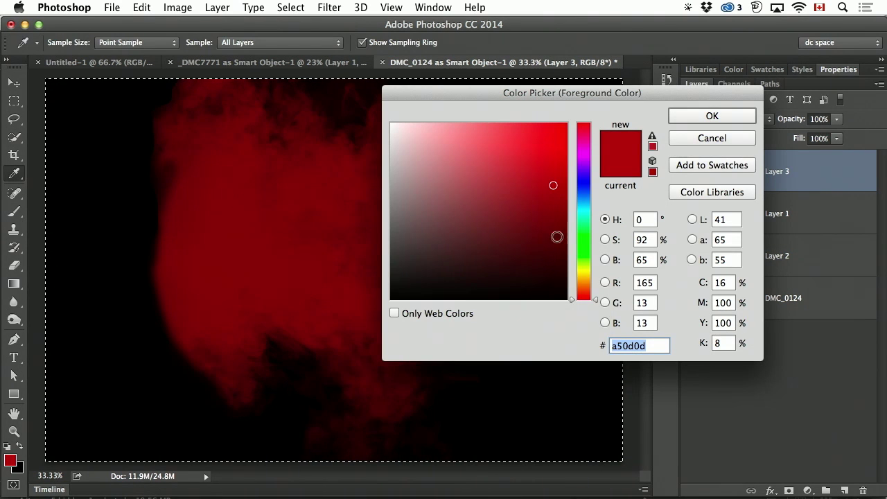
click(582, 268)
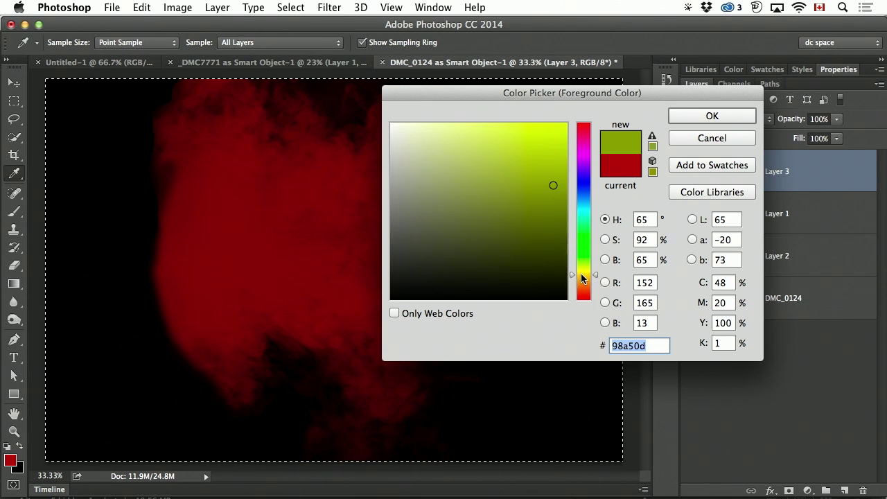
click(567, 123)
click(693, 116)
- Rotate the smoke brush diagonally and paint yellow smoke over the red on Layer 3, undoing the last dab
key(b)
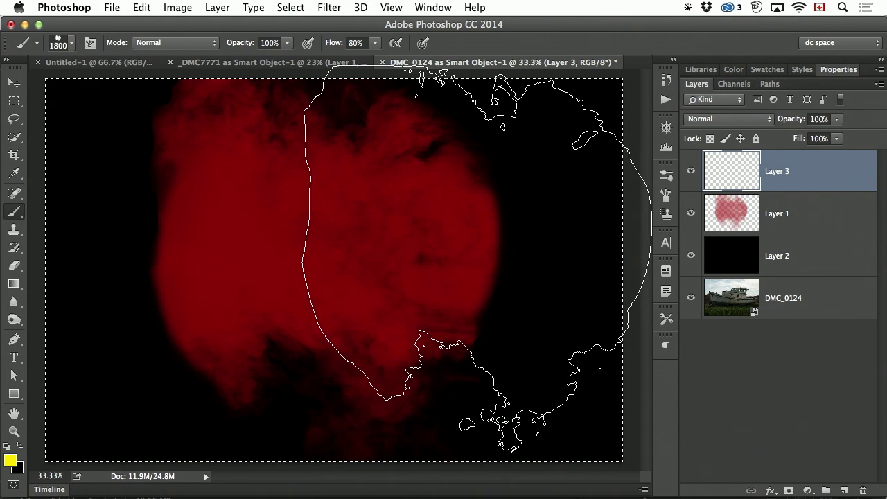
right_click(449, 270)
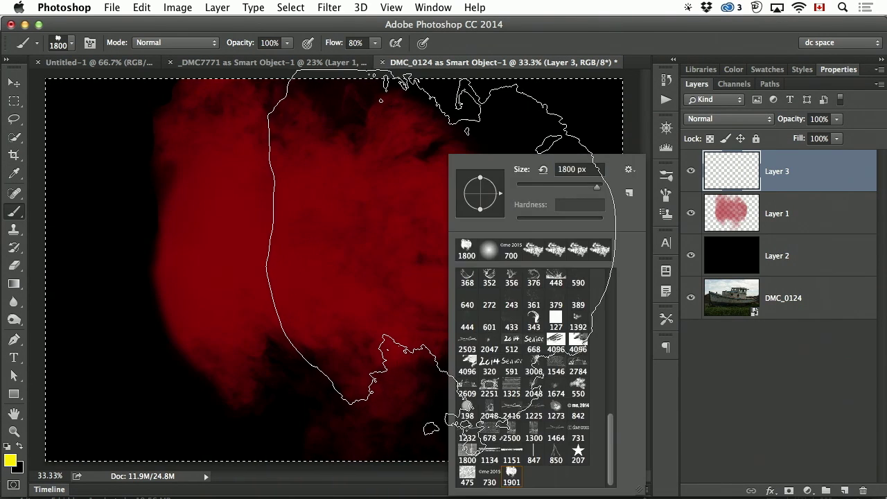
drag(501, 200, 493, 182)
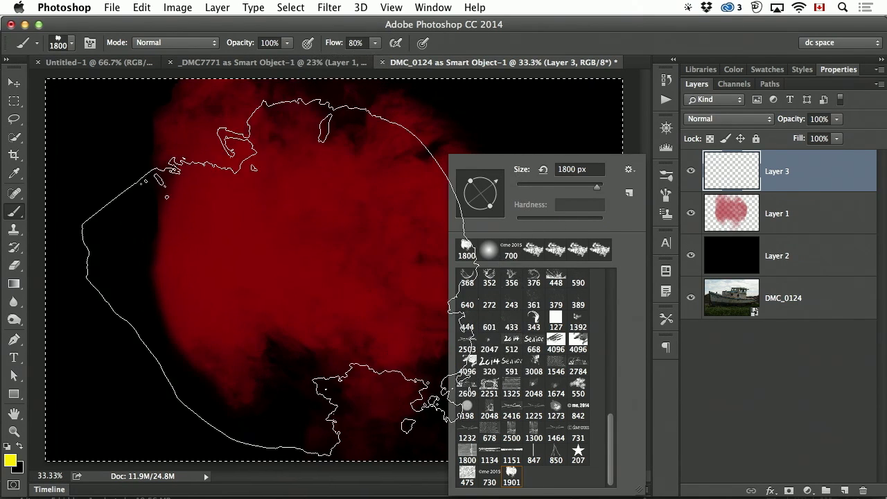
drag(246, 282, 385, 272)
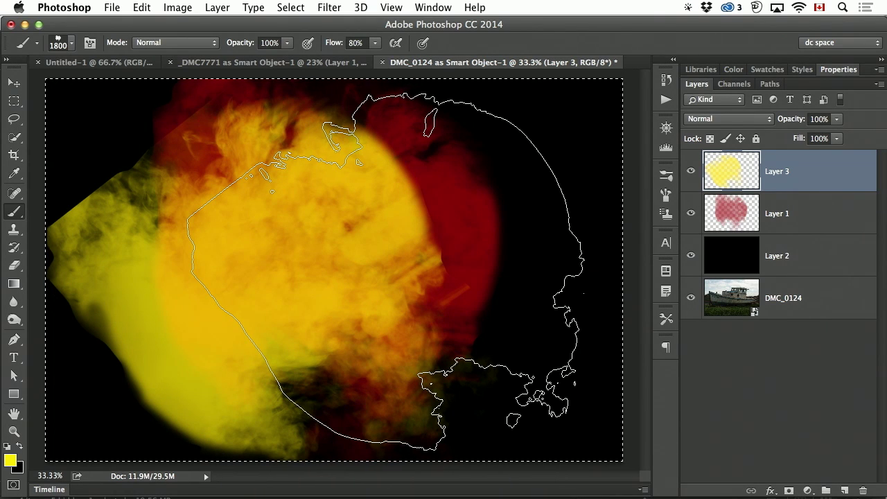
click(458, 257)
right_click(458, 256)
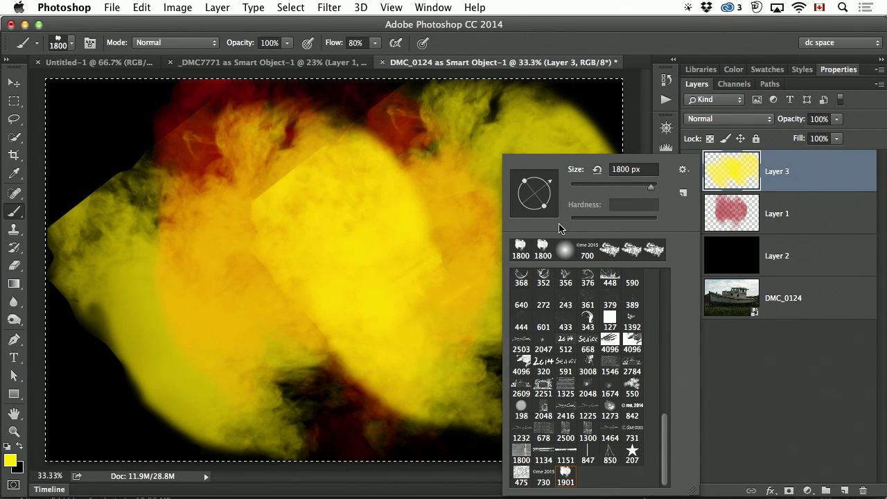
key(Escape)
key(super+z)
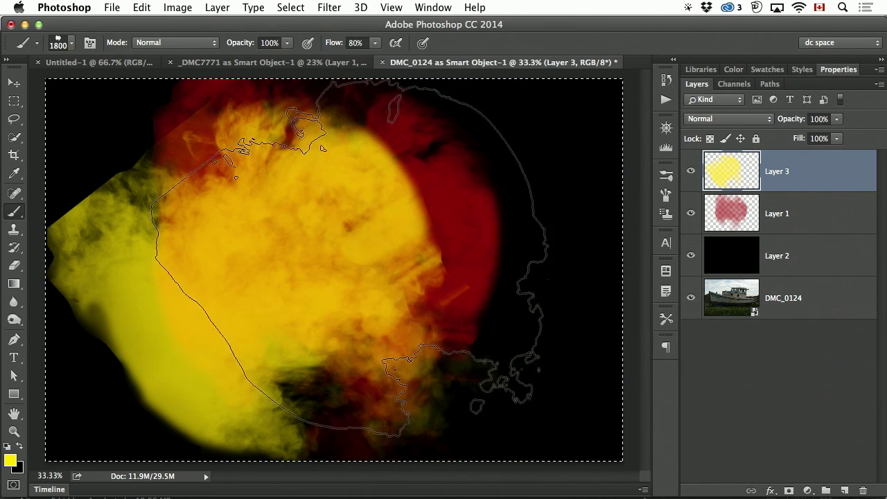
- Angle and shrink the brush, add a small yellow dab at the upper right, then enlarge the brush to 800 px
right_click(457, 279)
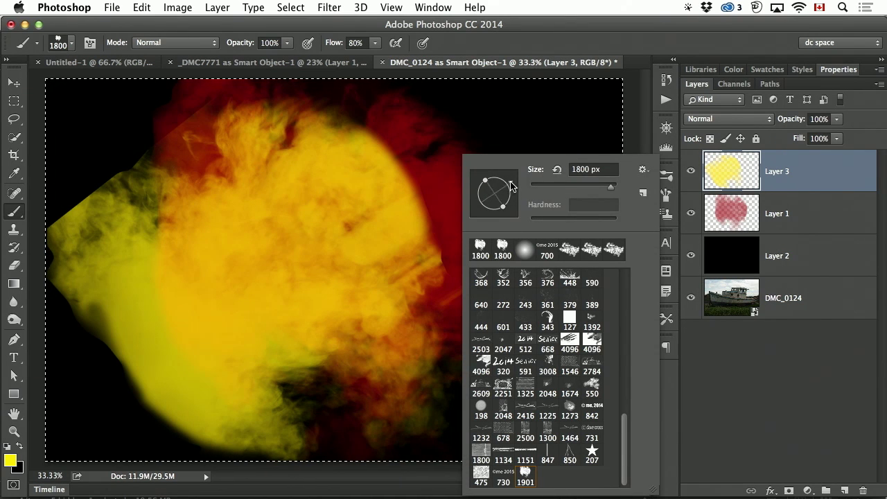
drag(512, 186, 526, 202)
drag(607, 188, 572, 191)
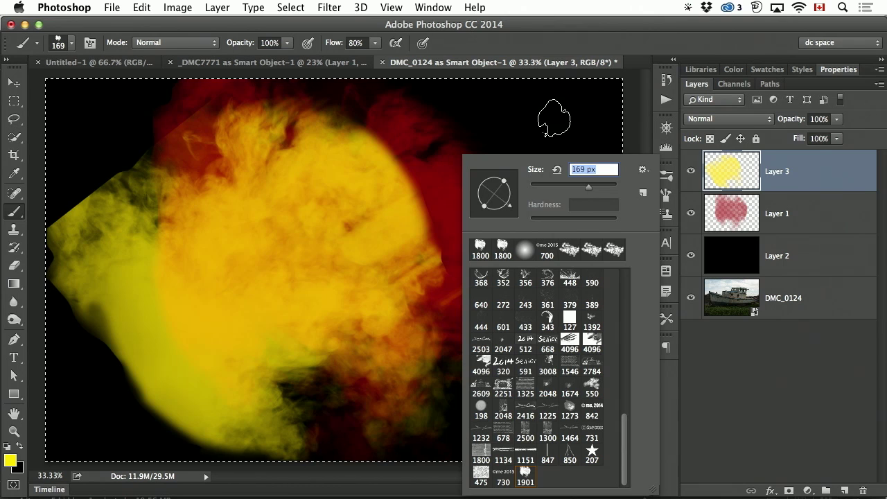
click(554, 118)
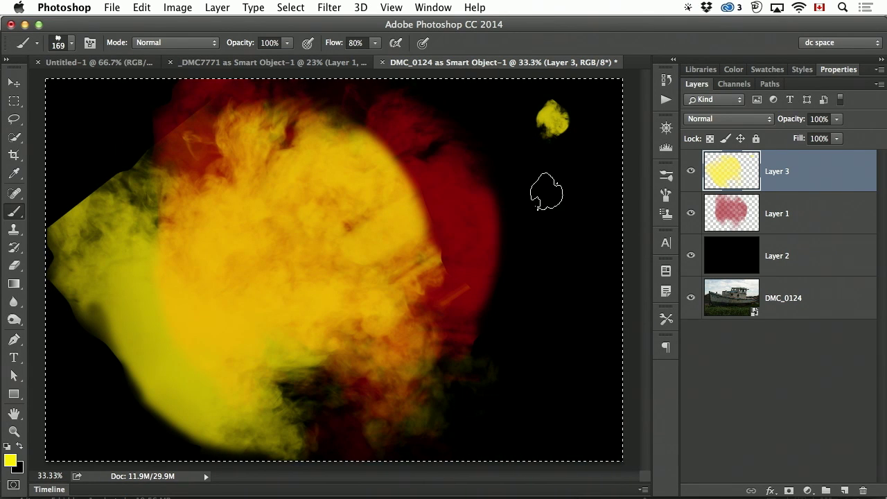
key(bracketright)
key(bracketright)
key(bracketright)
key(bracketright)
key(bracketright)
key(bracketright)
key(bracketright)
key(bracketright)
- Paint large yellow dabs at the upper and middle right, try Overlay on Layer 3, then revert to Normal
click(535, 195)
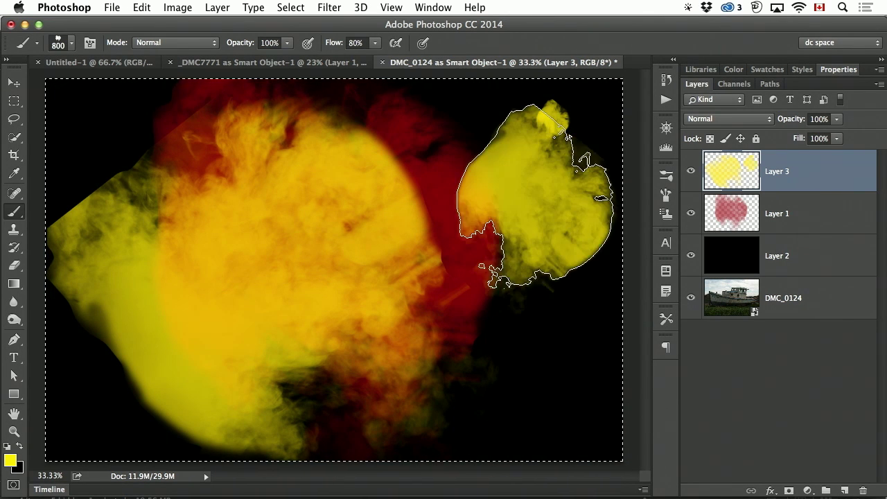
click(517, 305)
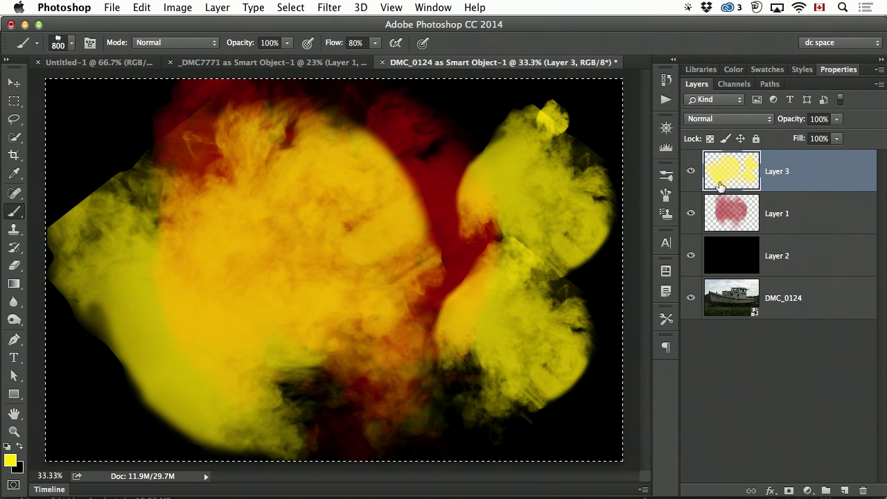
click(735, 121)
click(712, 272)
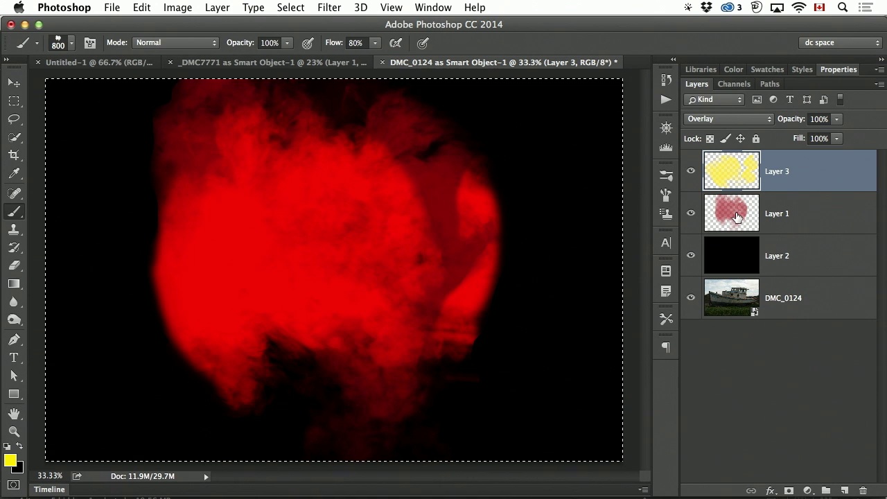
click(758, 123)
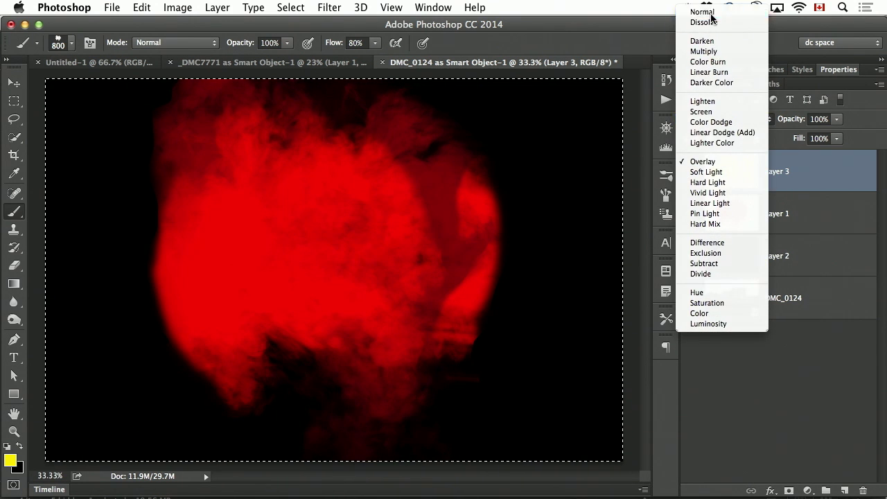
click(712, 15)
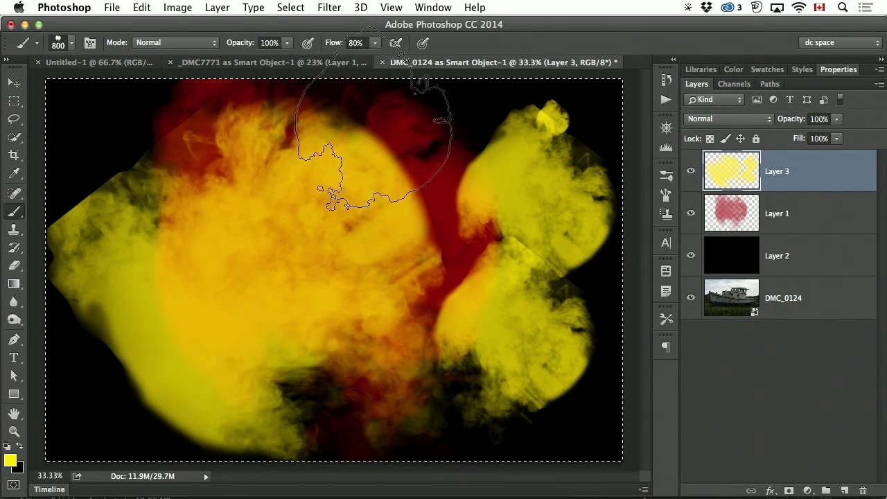
- Bring the _DMC7771 as Smart Object-1 document to the front
click(298, 63)
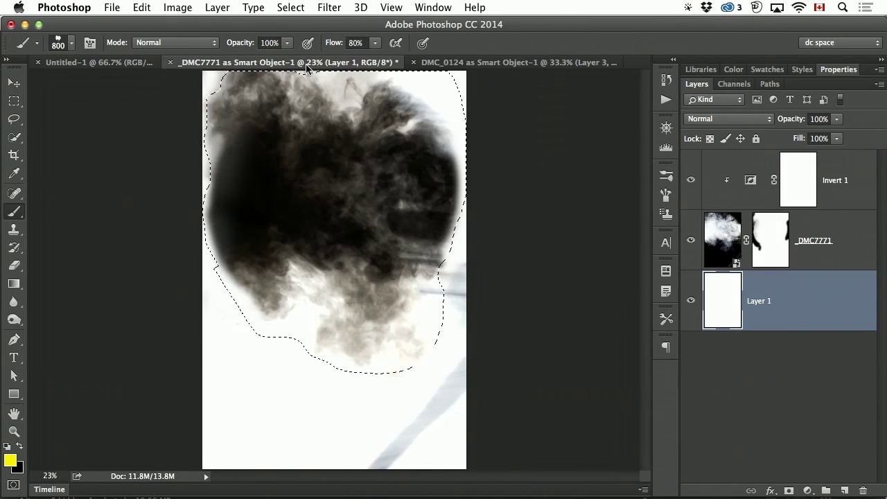